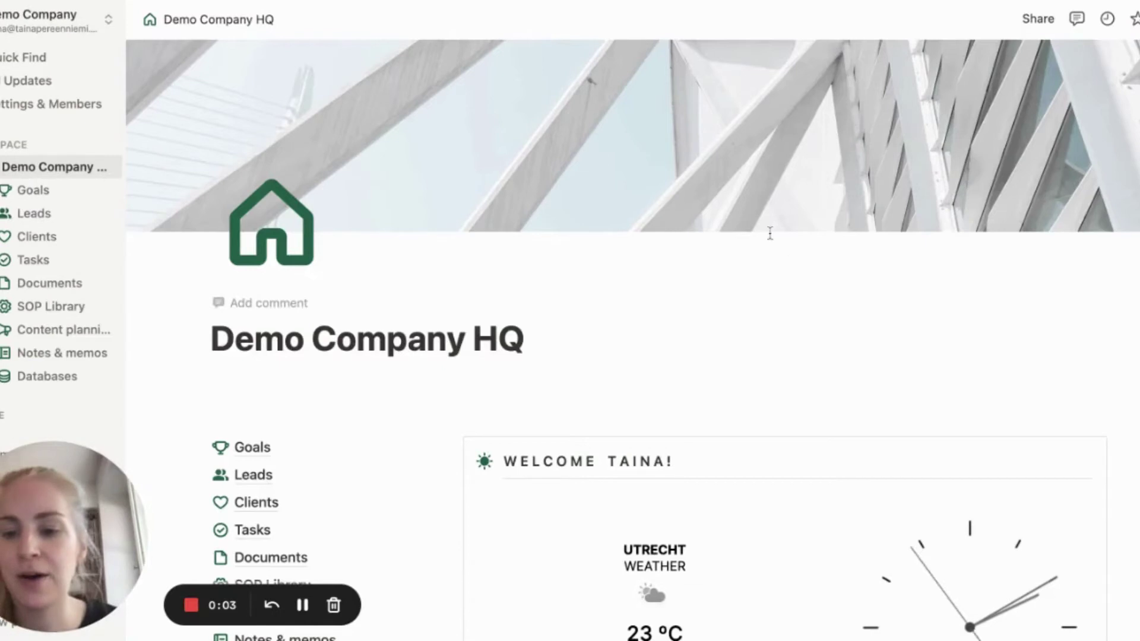
Open the SOP Library page.
scroll(785, 263, "down", 2)
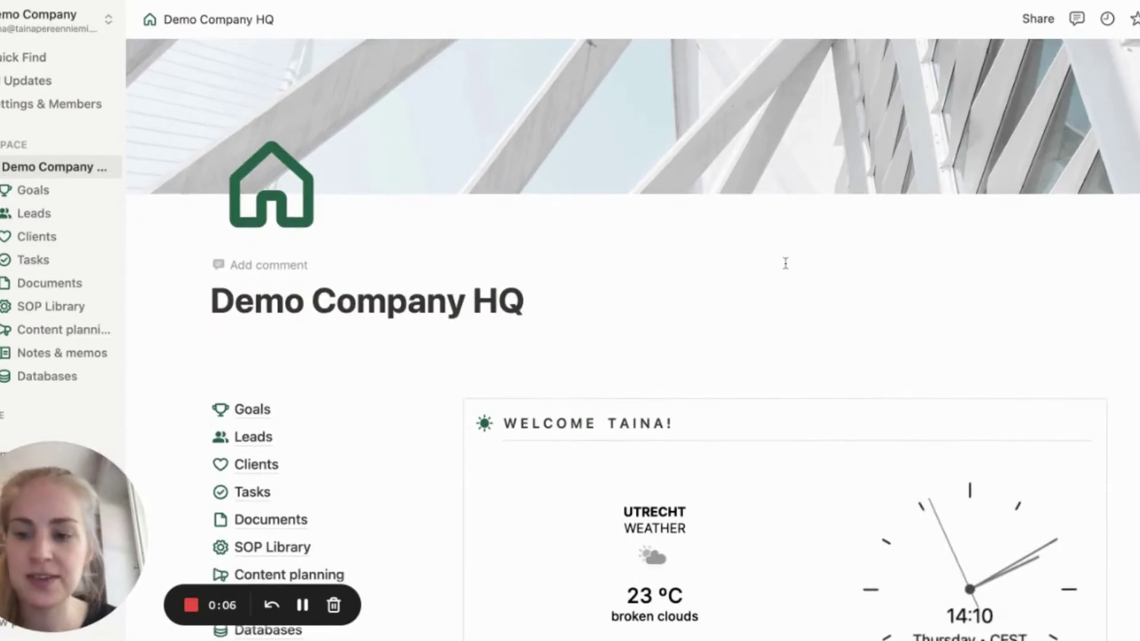
scroll(378, 423, "down", 4)
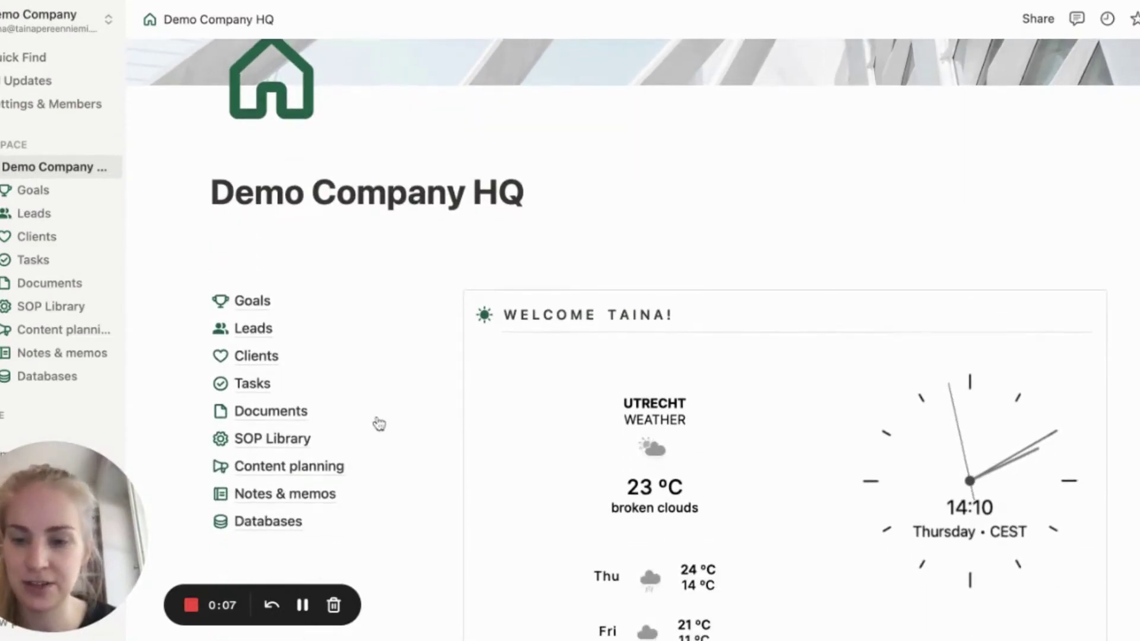
left_click(325, 427)
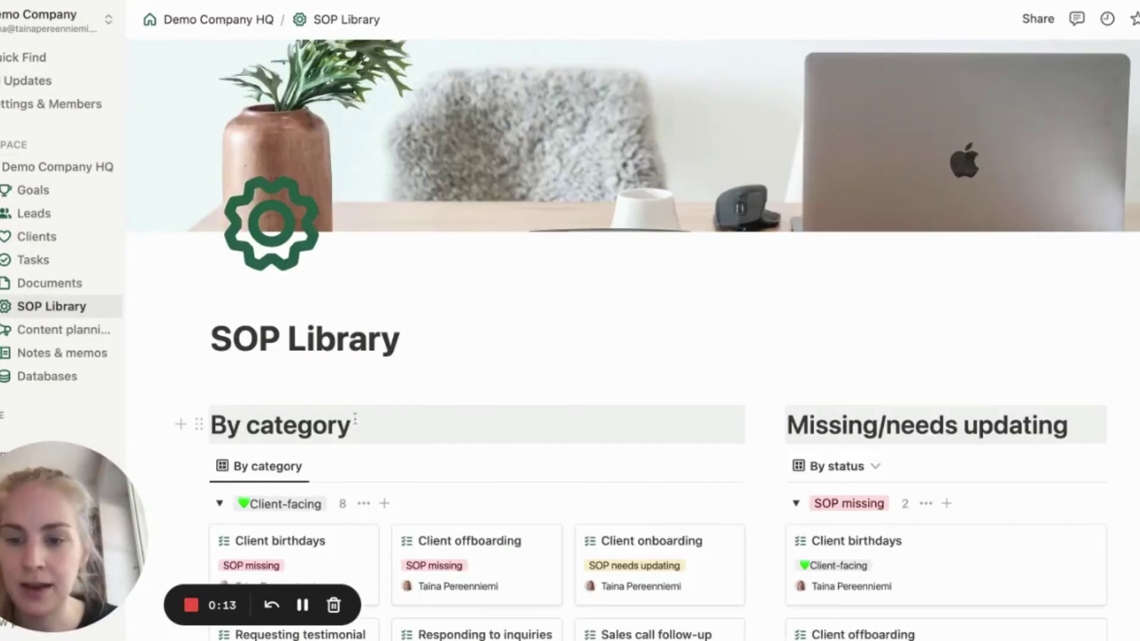
Show the templates available for a new SOP on the library board.
scroll(519, 388, "down", 3)
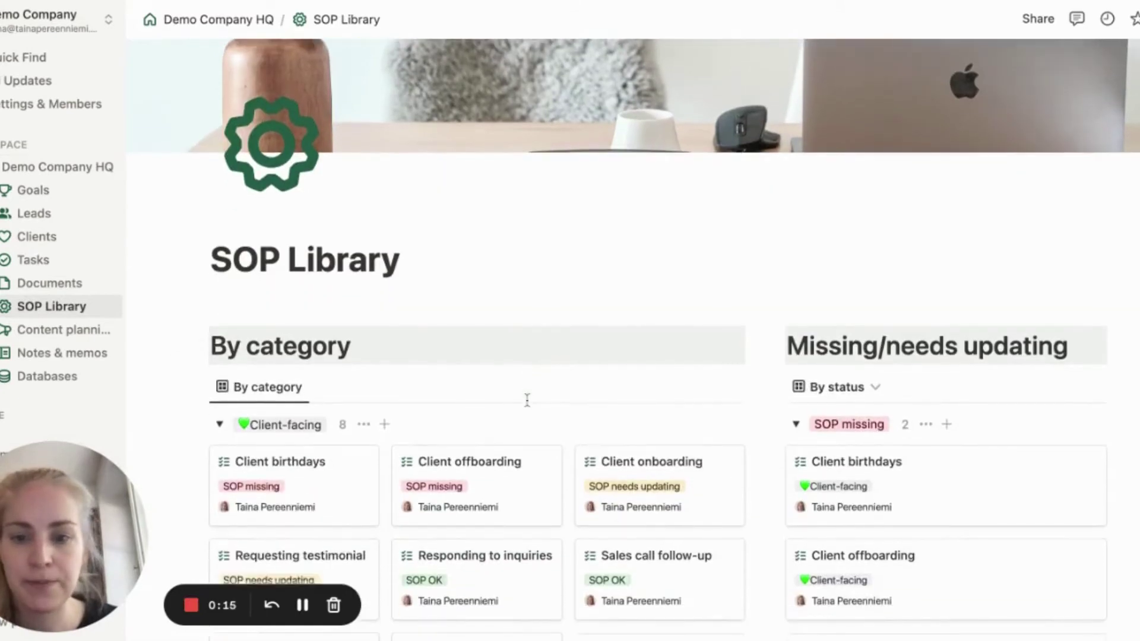
scroll(528, 396, "down", 1)
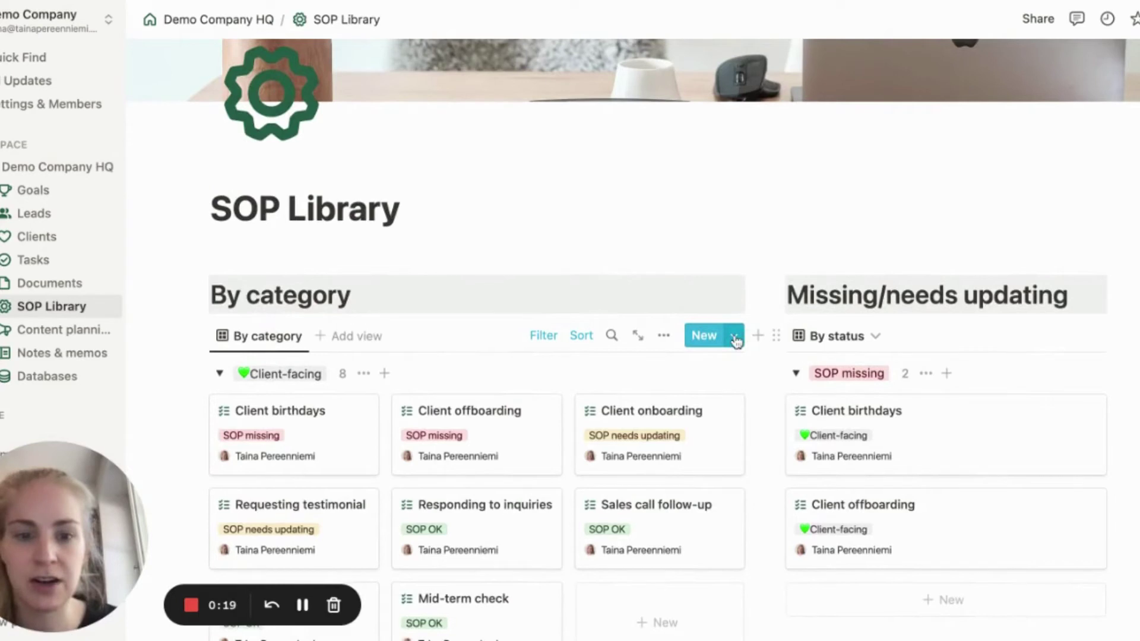
left_click(734, 338)
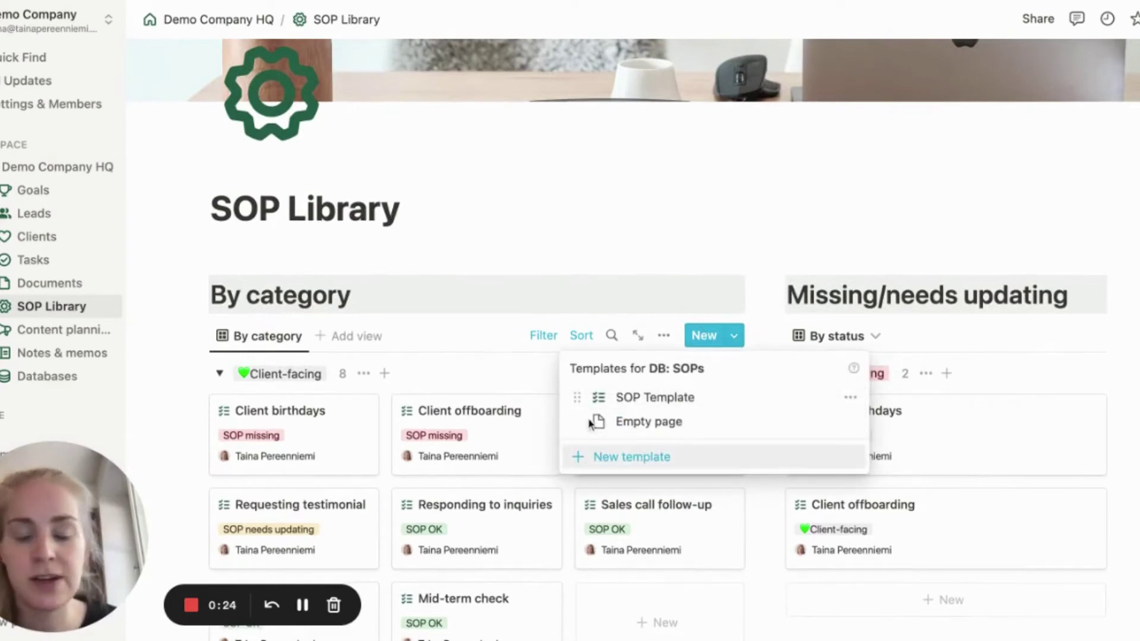
Create a new SOP from the SOP Template titled 'Client birthdays'.
left_click(658, 404)
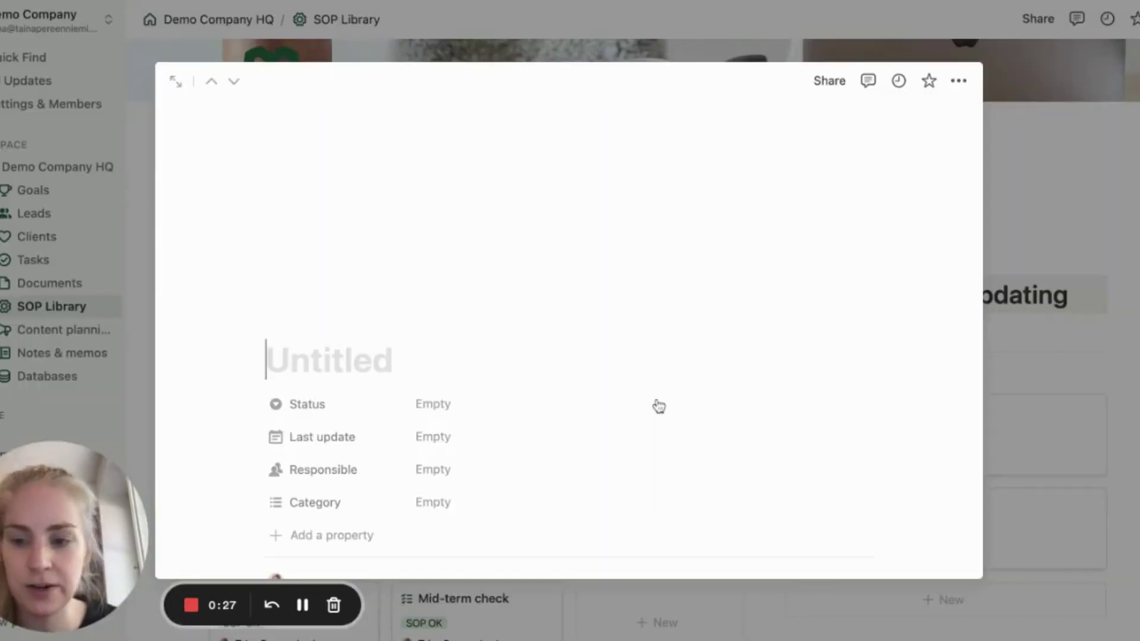
scroll(658, 404, "down", 1)
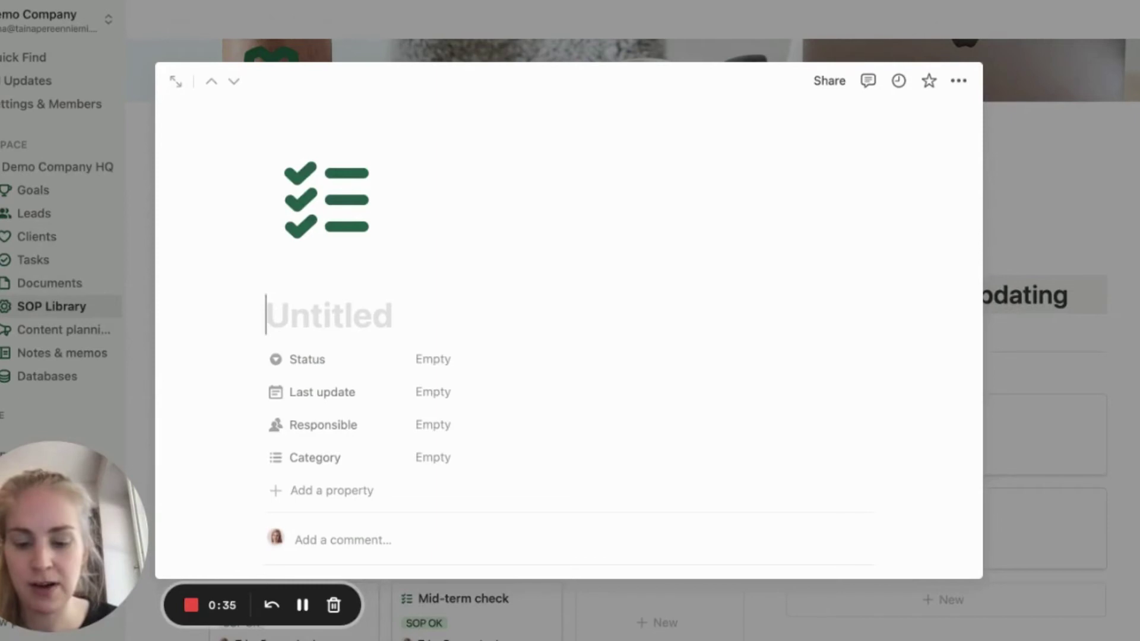
type("Client ")
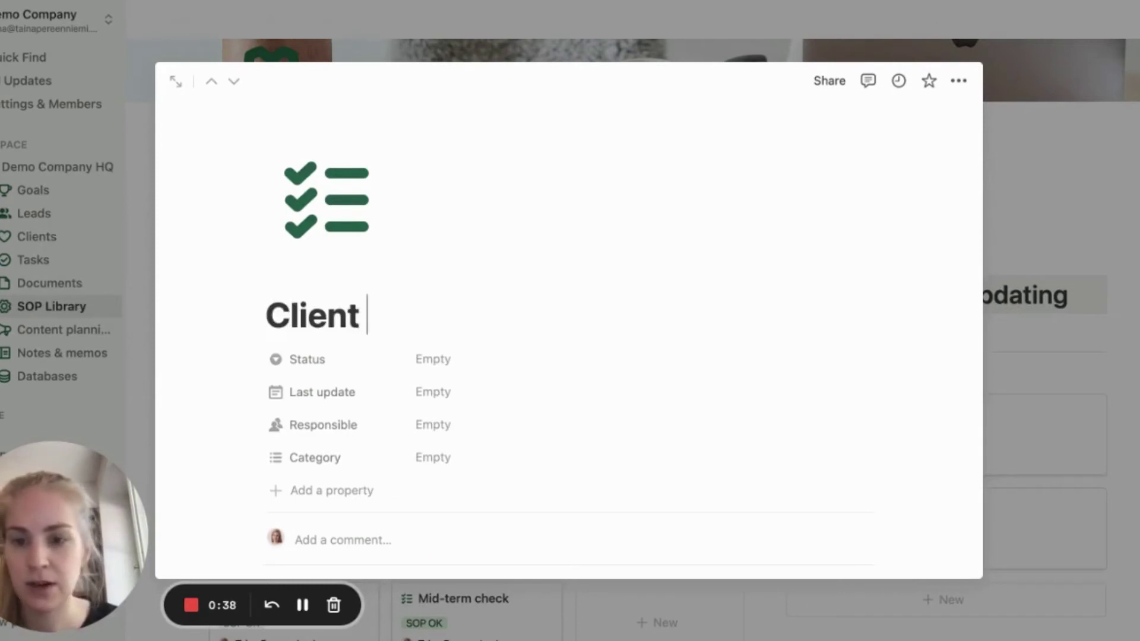
type("birthdays")
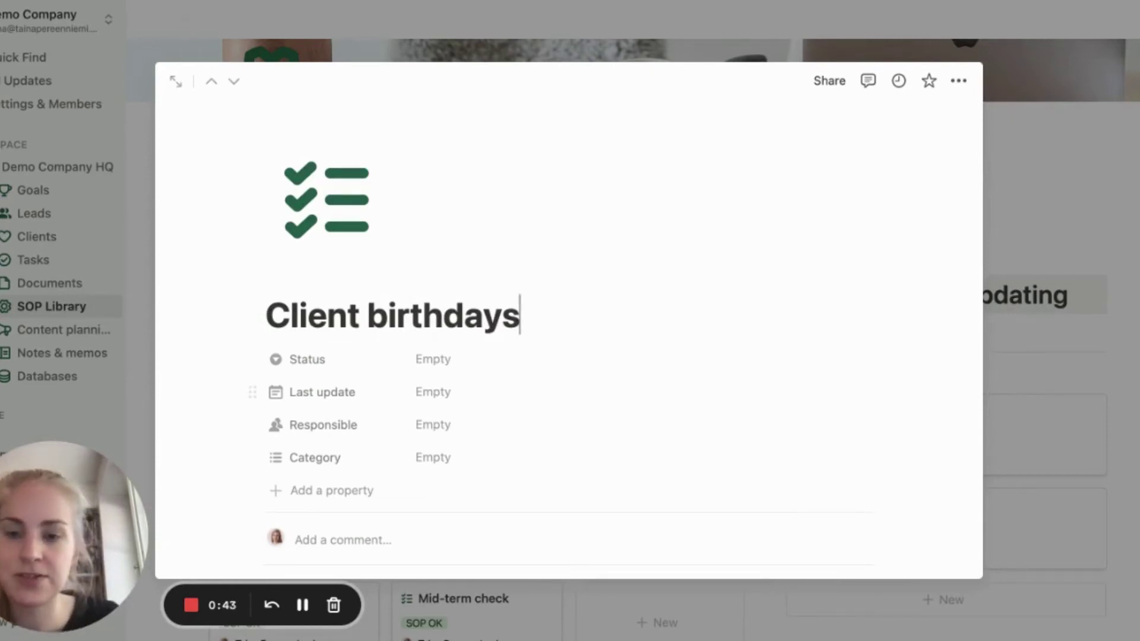
Set status to SOP missing, keep Last update June 30, 2022, and assign the responsible member.
left_click(436, 363)
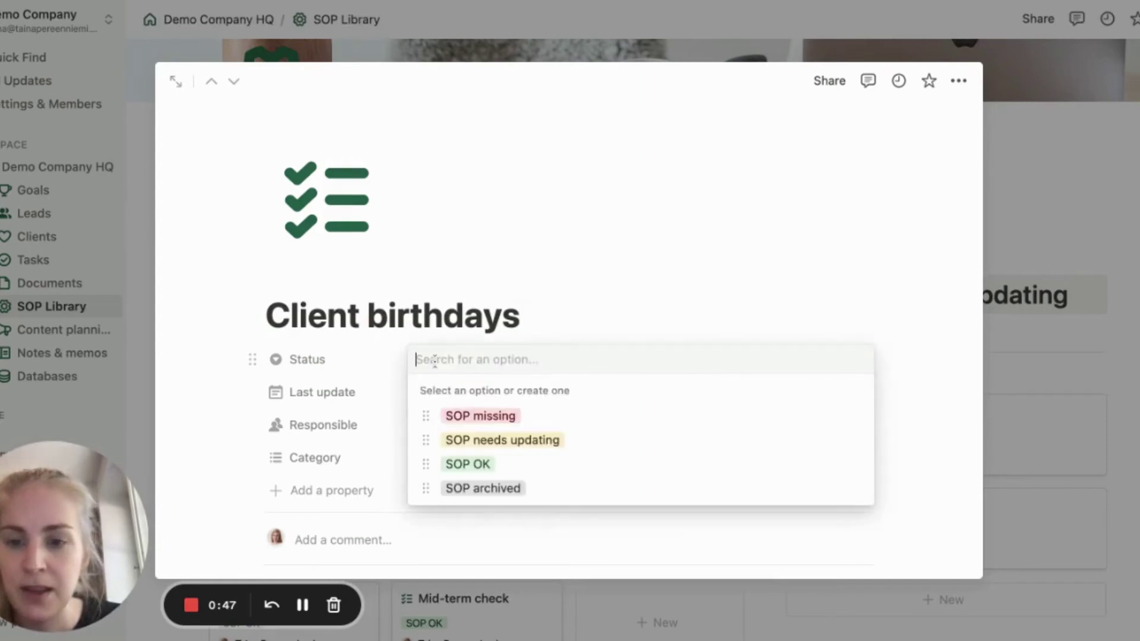
left_click(478, 418)
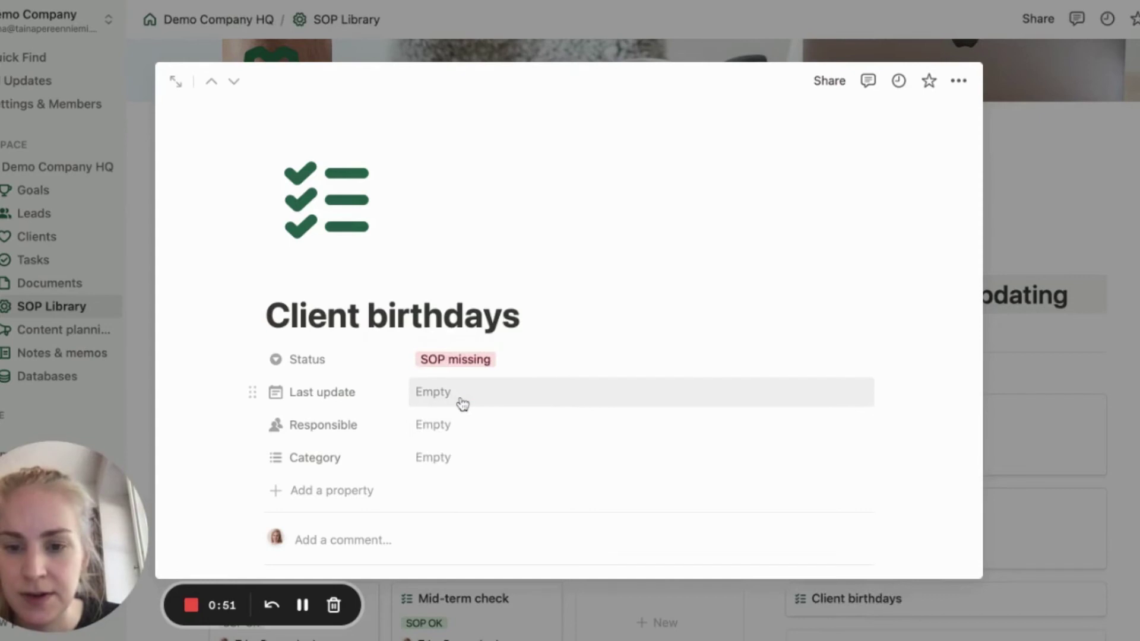
left_click(464, 402)
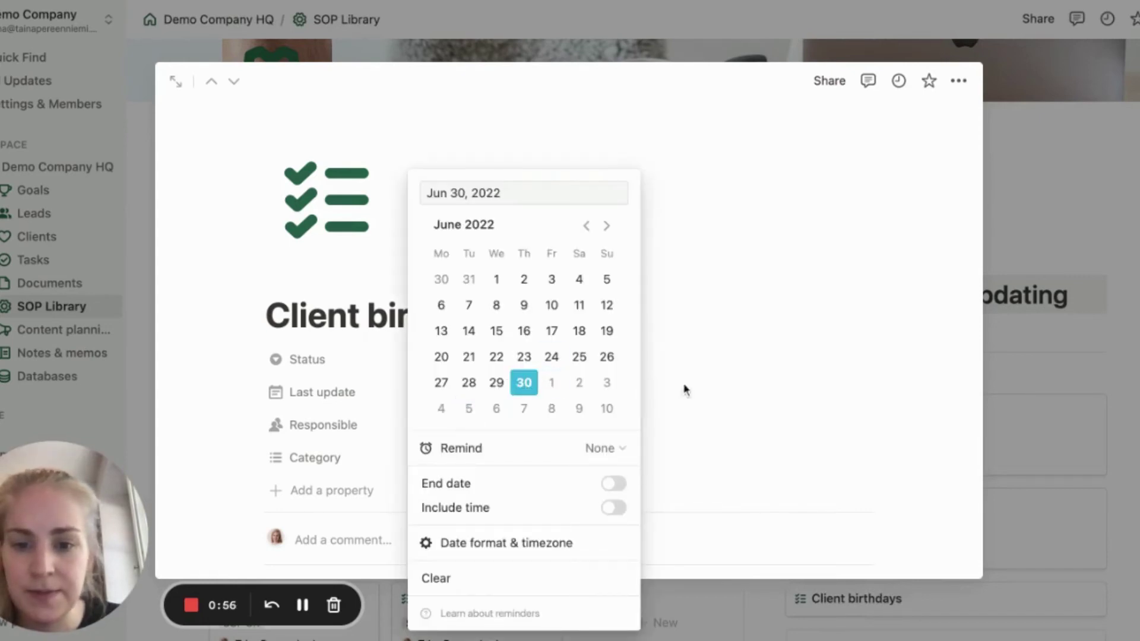
key("Escape")
left_click(438, 425)
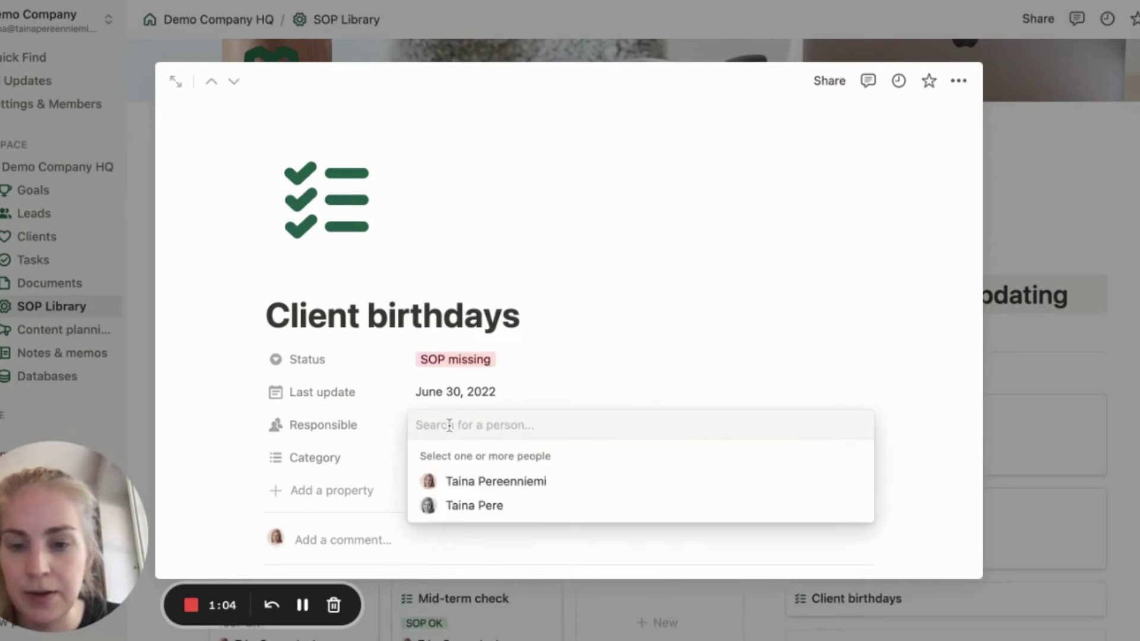
key("Return")
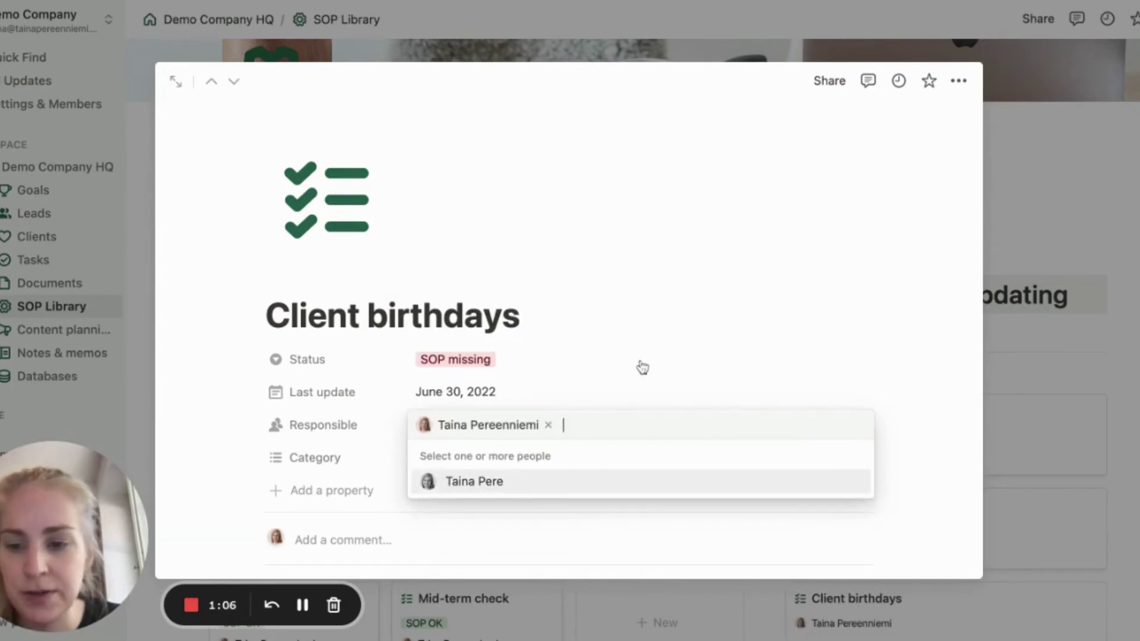
left_click(640, 365)
Set the SOP's Category to Client-facing.
scroll(593, 383, "down", 2)
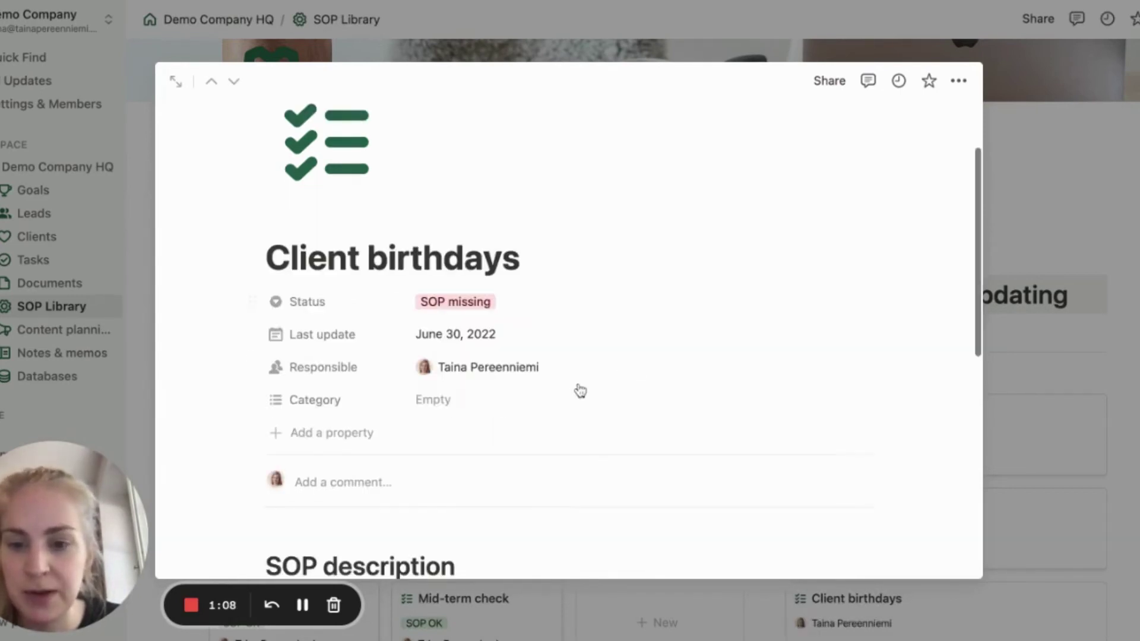
scroll(439, 407, "down", 1)
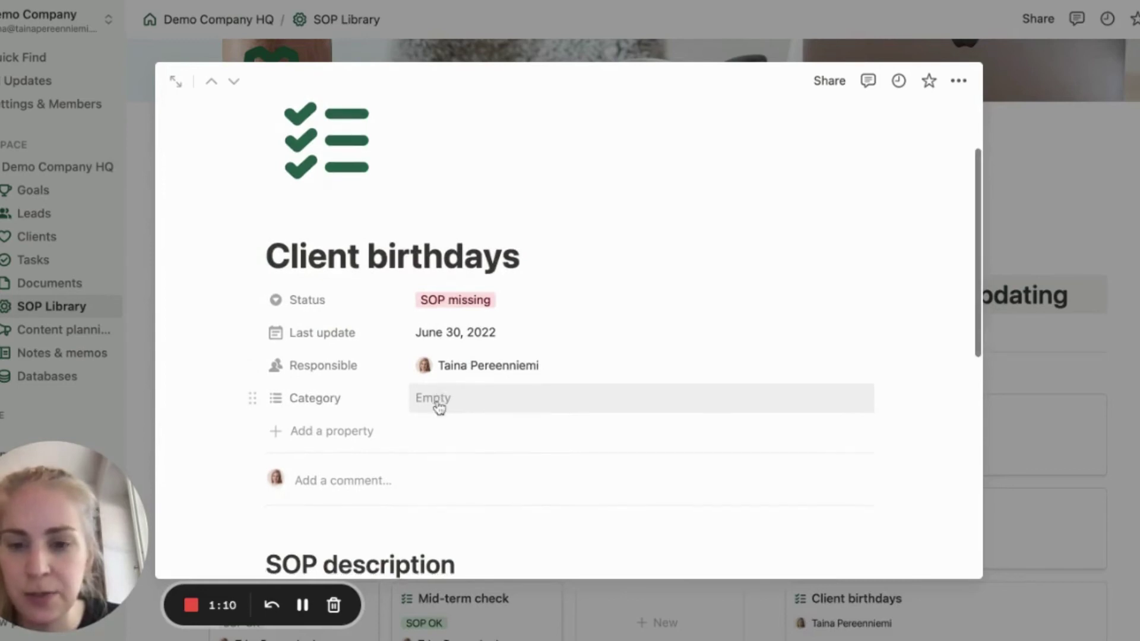
left_click(438, 402)
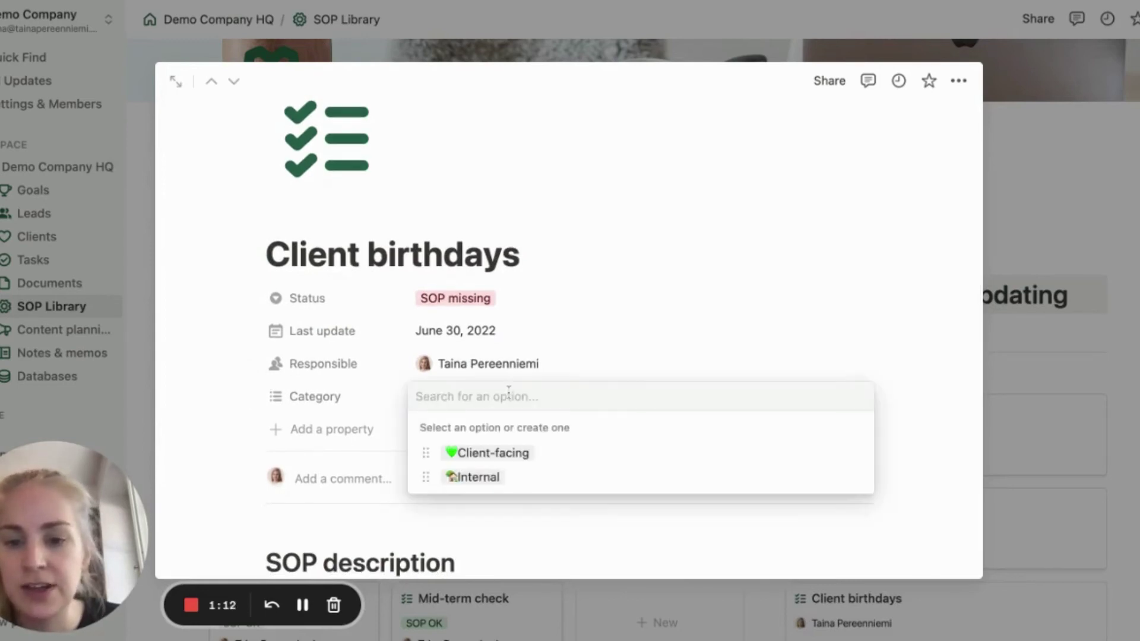
scroll(496, 463, "up", 1)
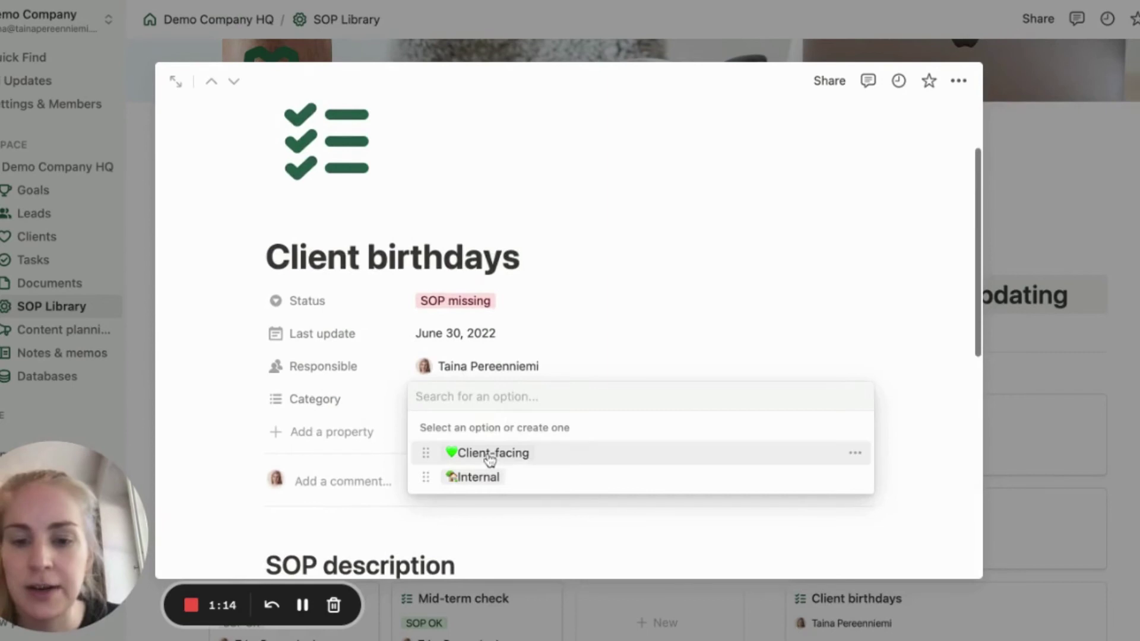
left_click(489, 460)
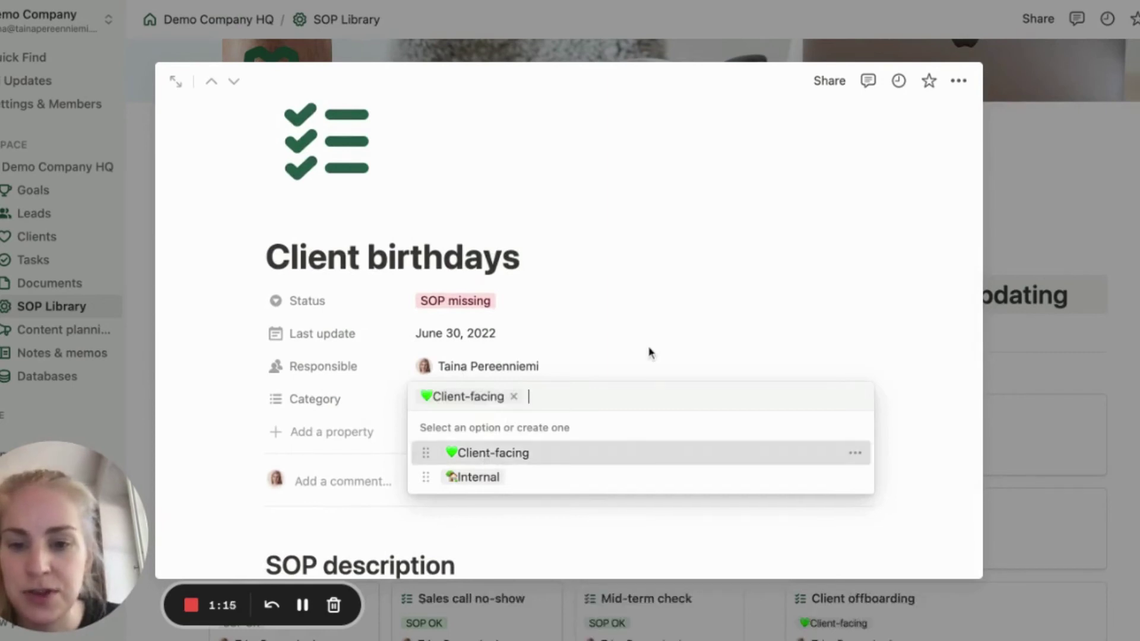
left_click(704, 362)
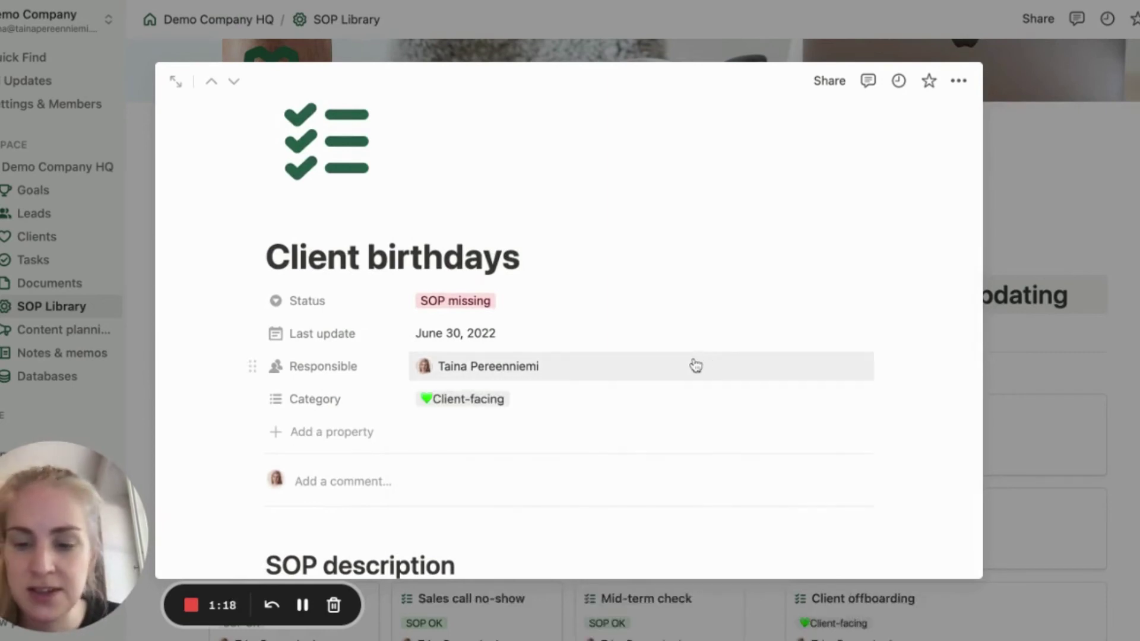
scroll(696, 364, "down", 3)
scroll(696, 364, "down", 5)
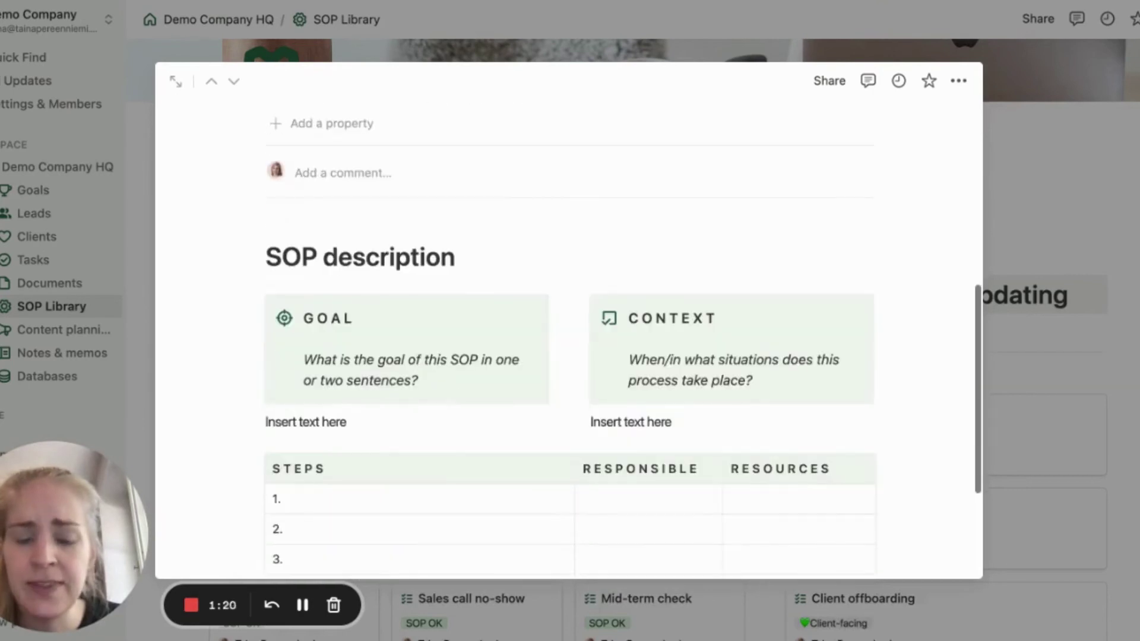
Review the Goal, Context and Steps template, then close the SOP back to the library.
scroll(780, 352, "up", 1)
scroll(779, 352, "down", 3)
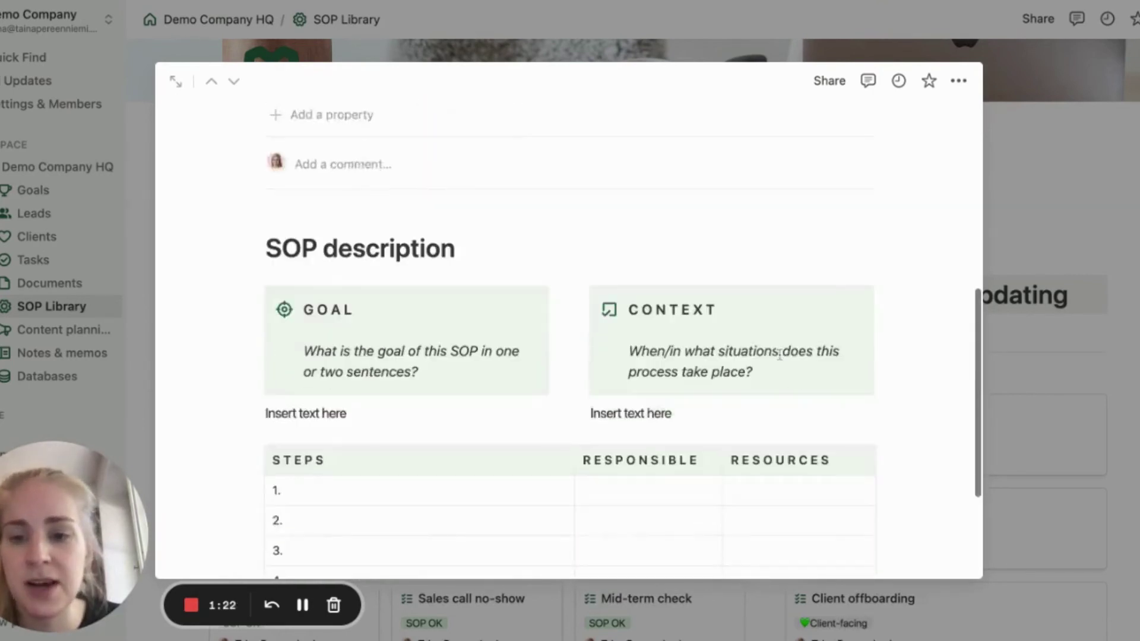
scroll(568, 338, "down", 3)
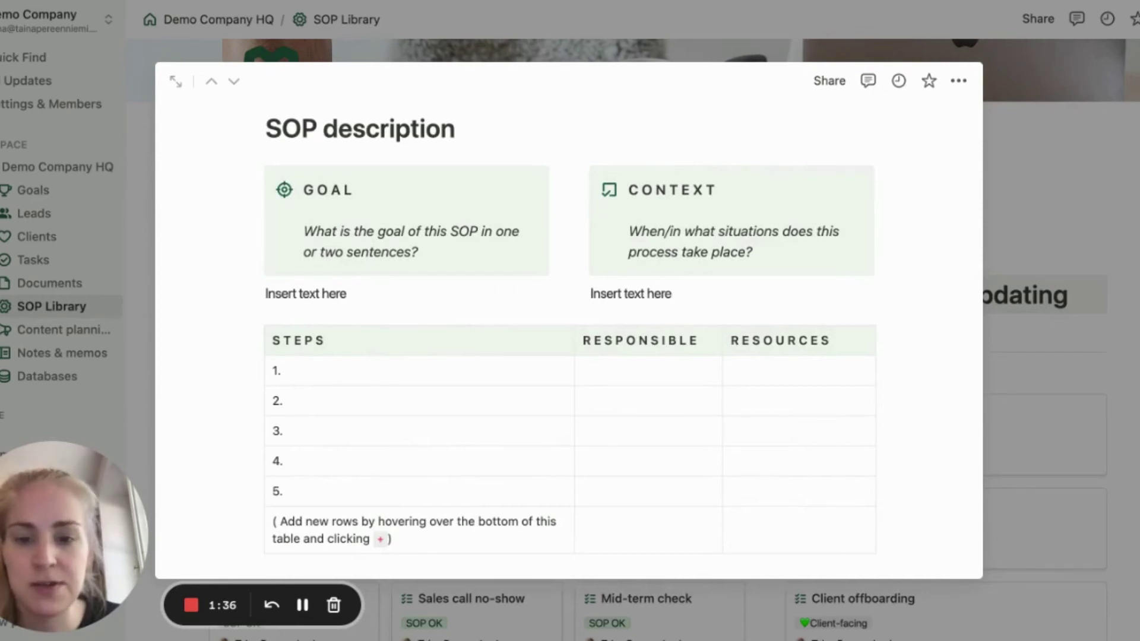
scroll(969, 573, "down", 2)
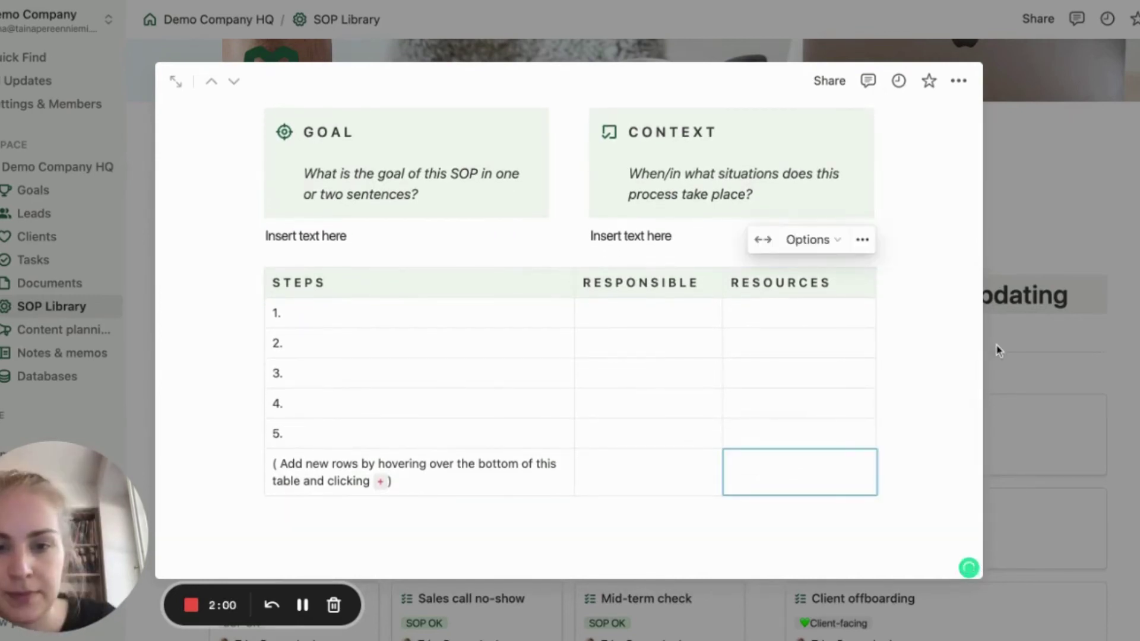
left_click(999, 350)
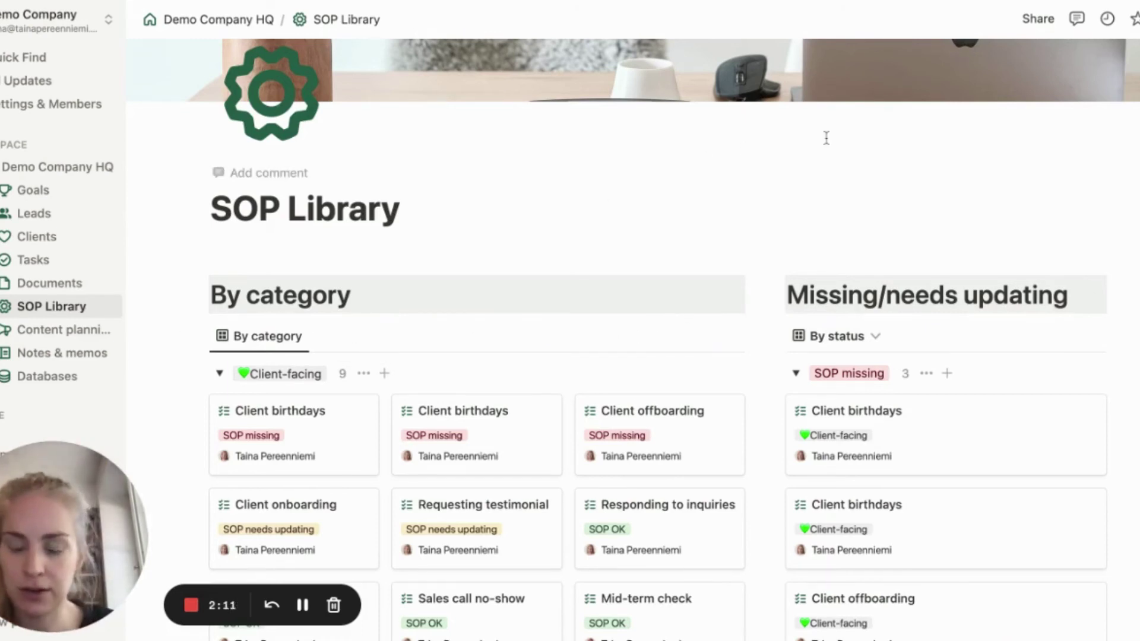
scroll(866, 214, "down", 2)
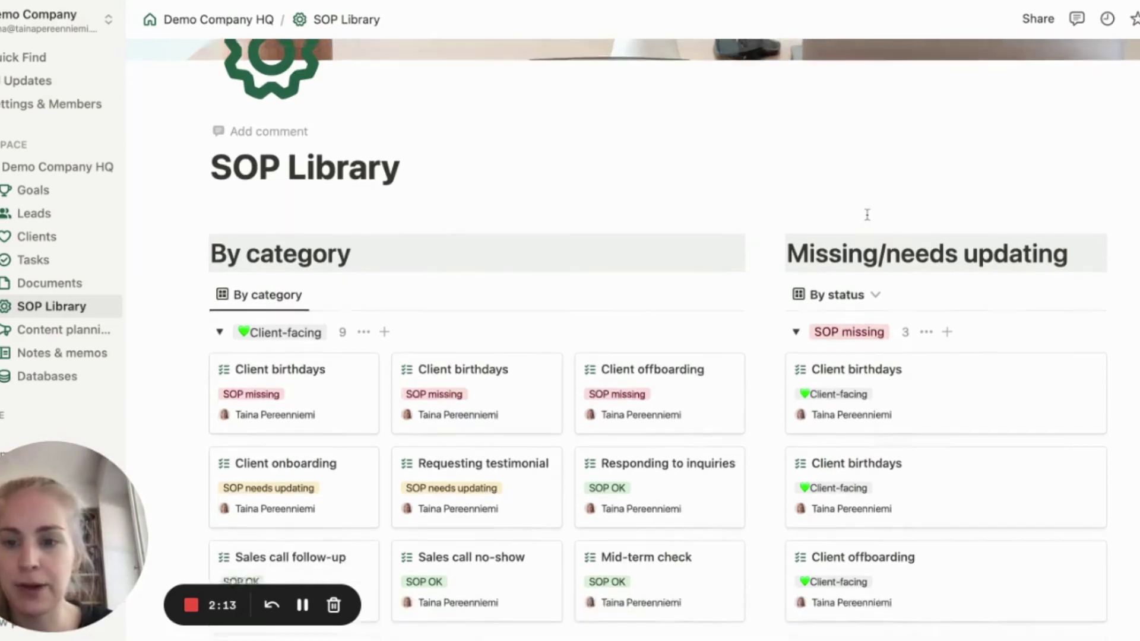
scroll(866, 215, "down", 1)
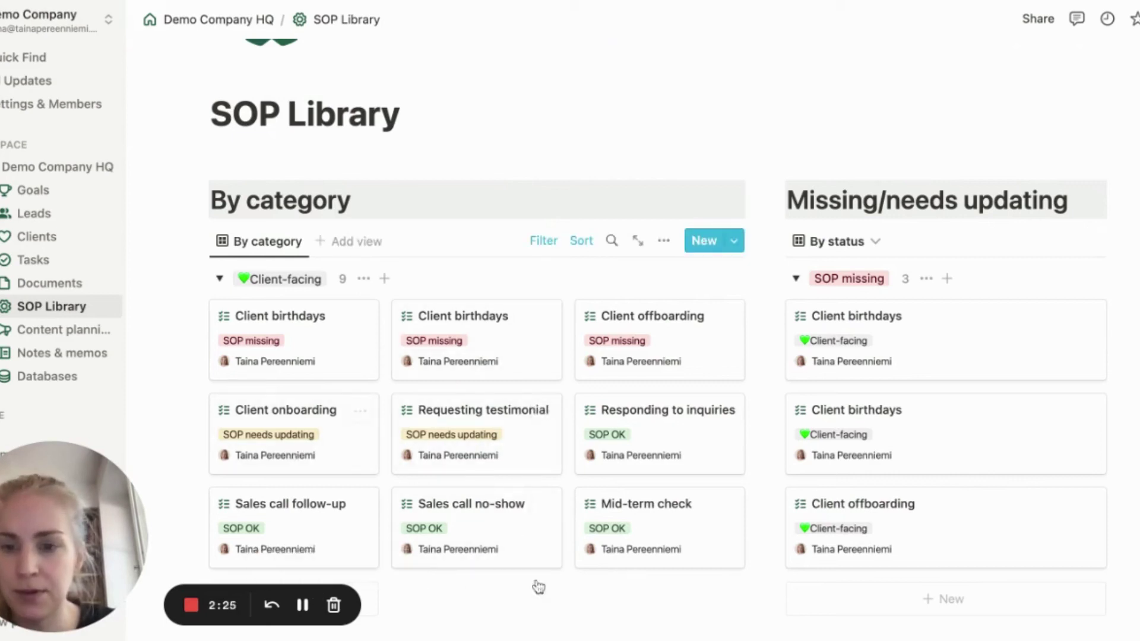
scroll(538, 587, "down", 3)
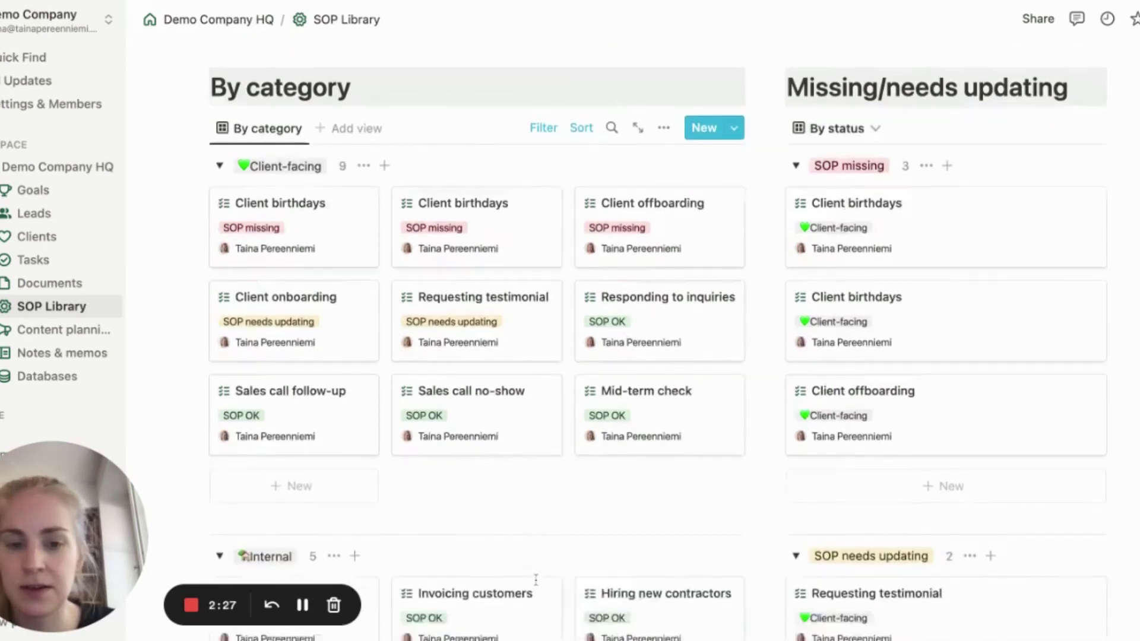
scroll(535, 580, "down", 10)
scroll(676, 286, "up", 10)
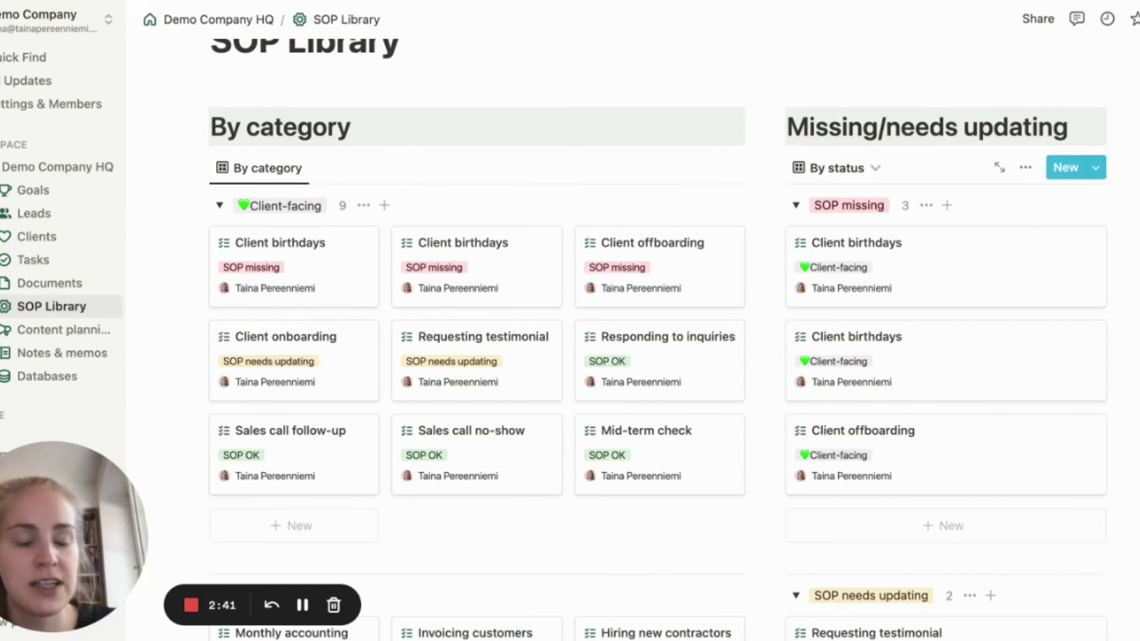
scroll(657, 338, "down", 10)
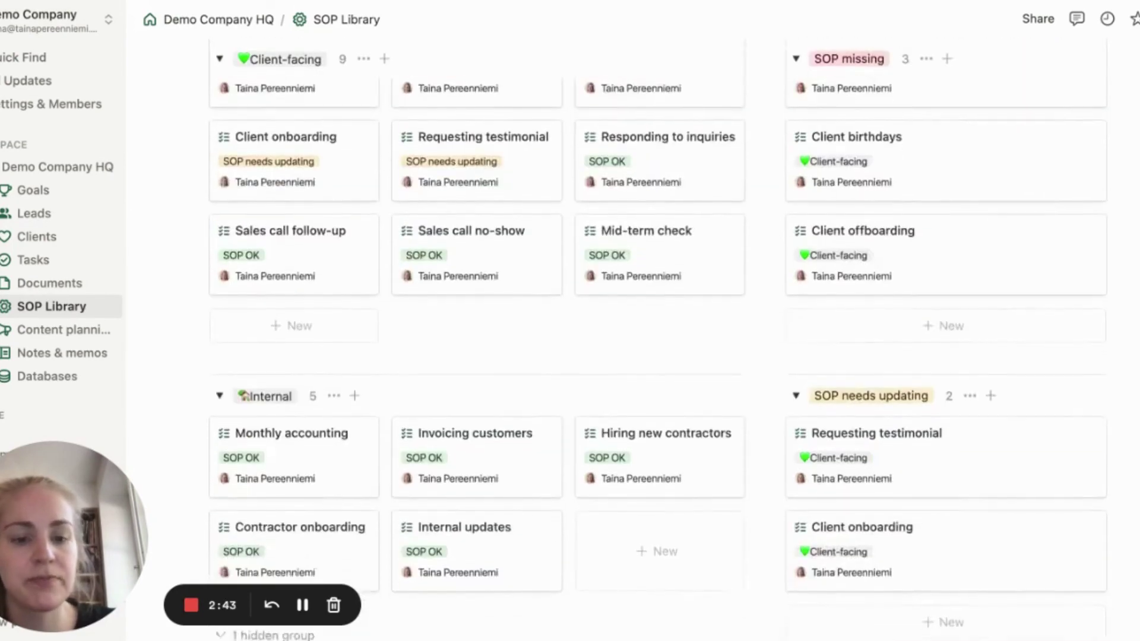
scroll(831, 451, "down", 3)
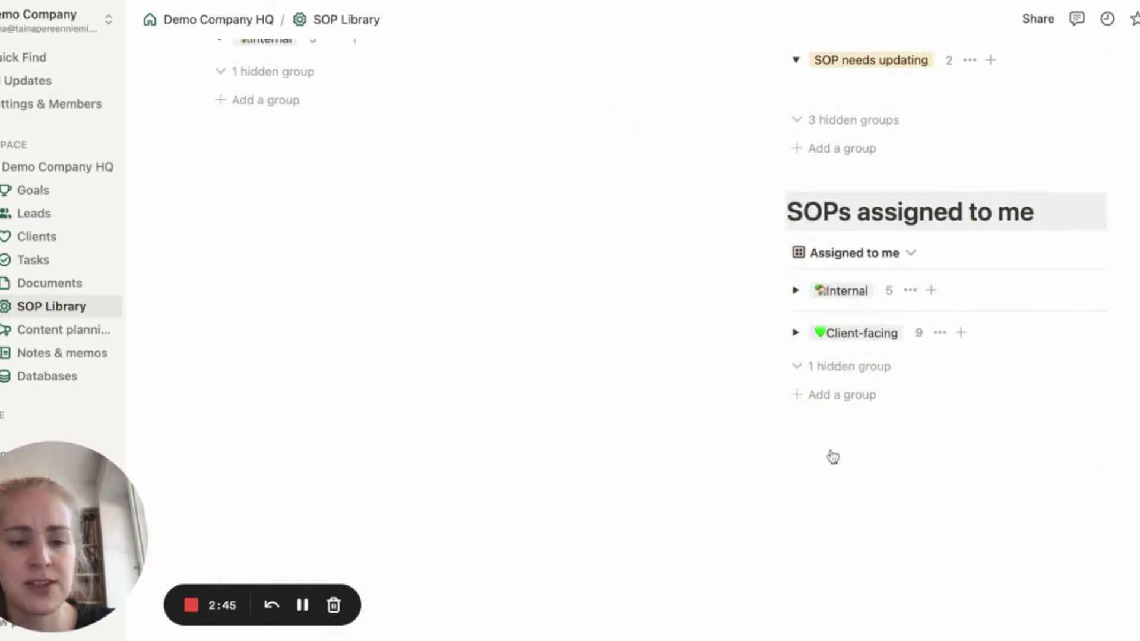
left_click(795, 292)
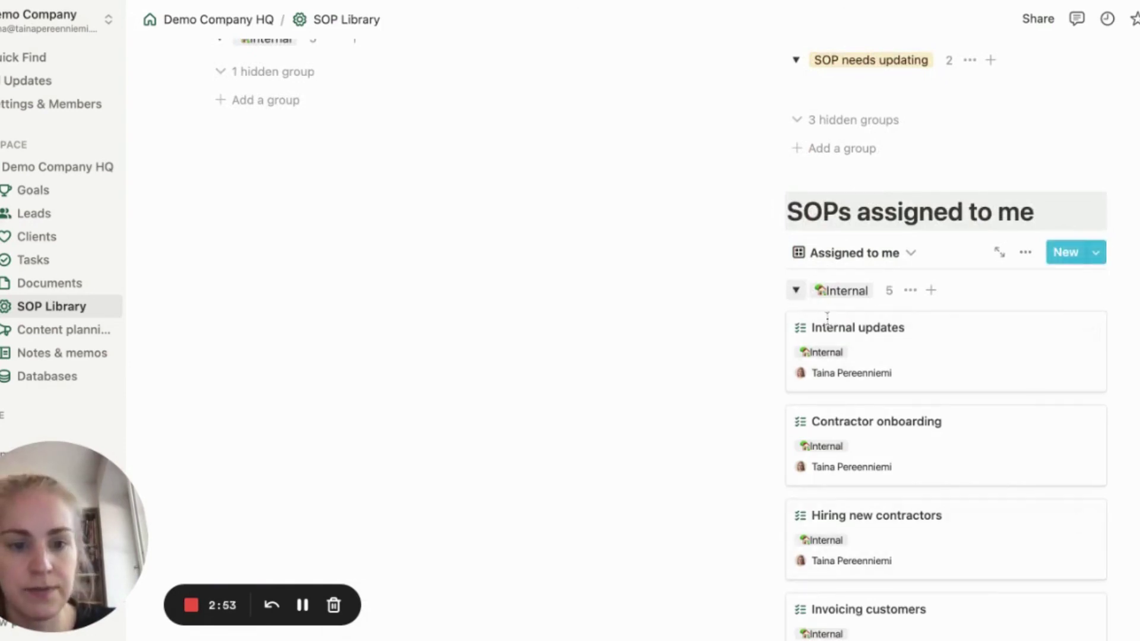
left_click(796, 291)
scroll(974, 318, "up", 15)
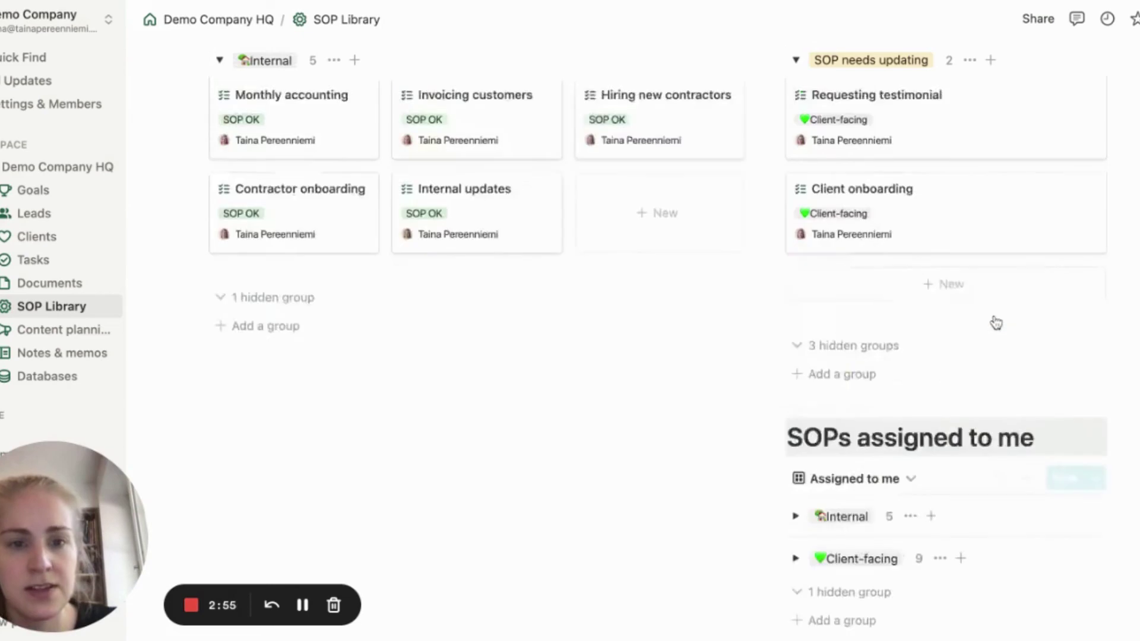
scroll(1003, 332, "up", 4)
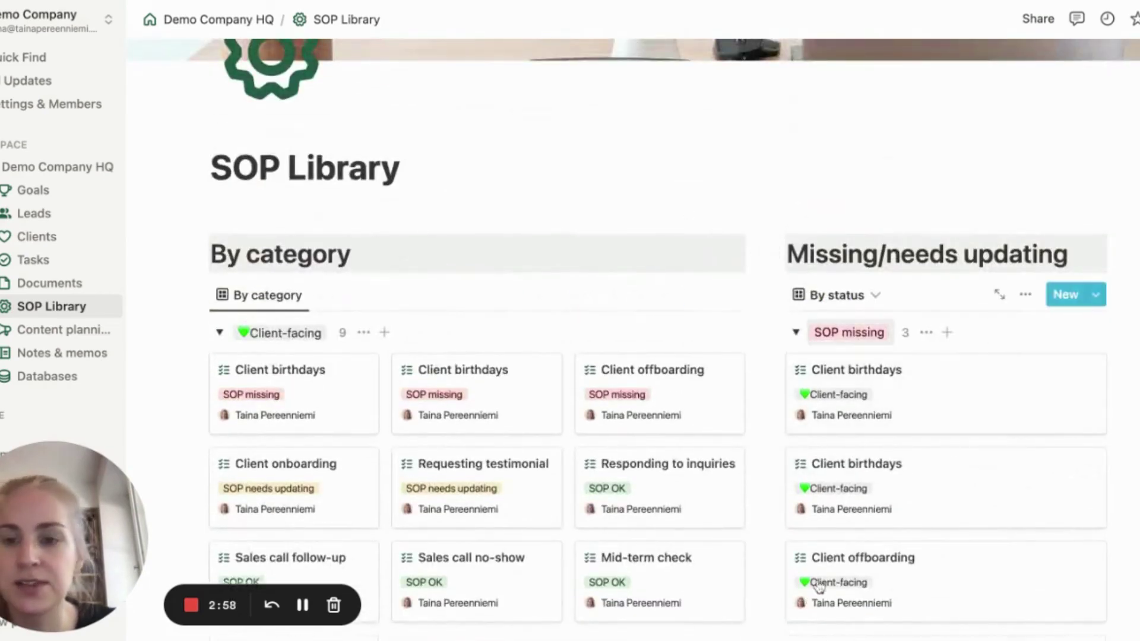
scroll(819, 570, "up", 5)
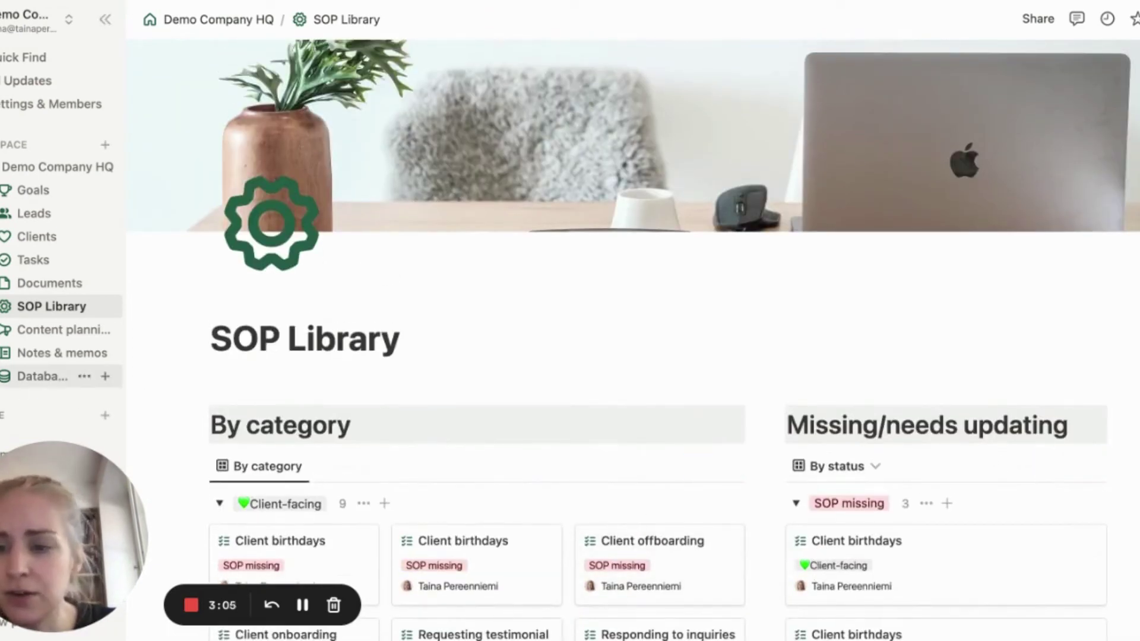
left_click(66, 380)
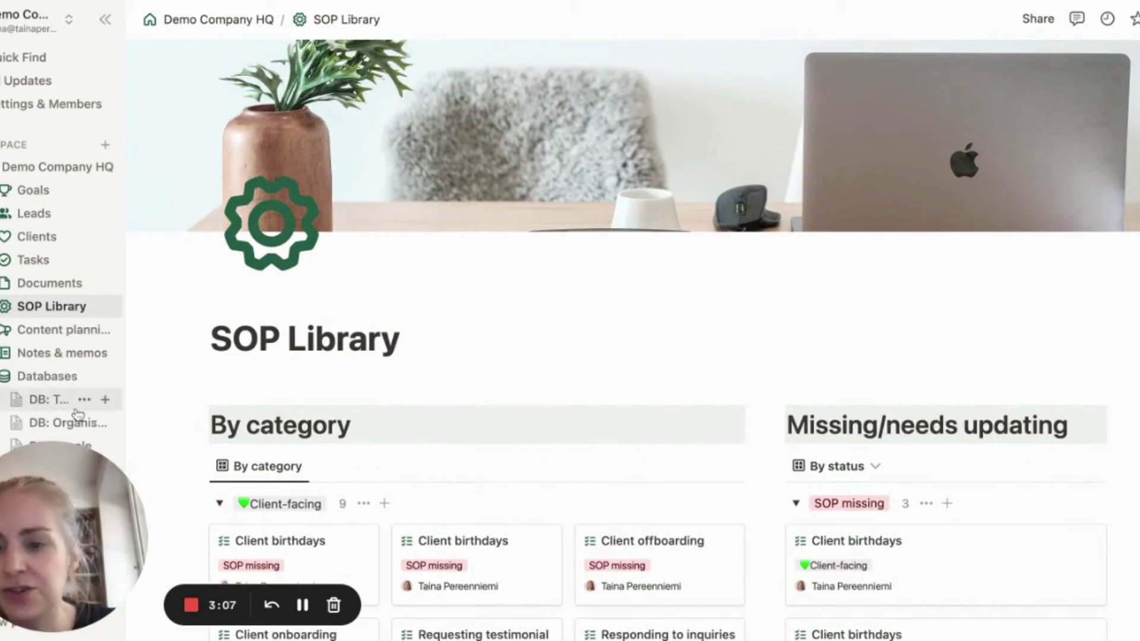
scroll(77, 413, "down", 5)
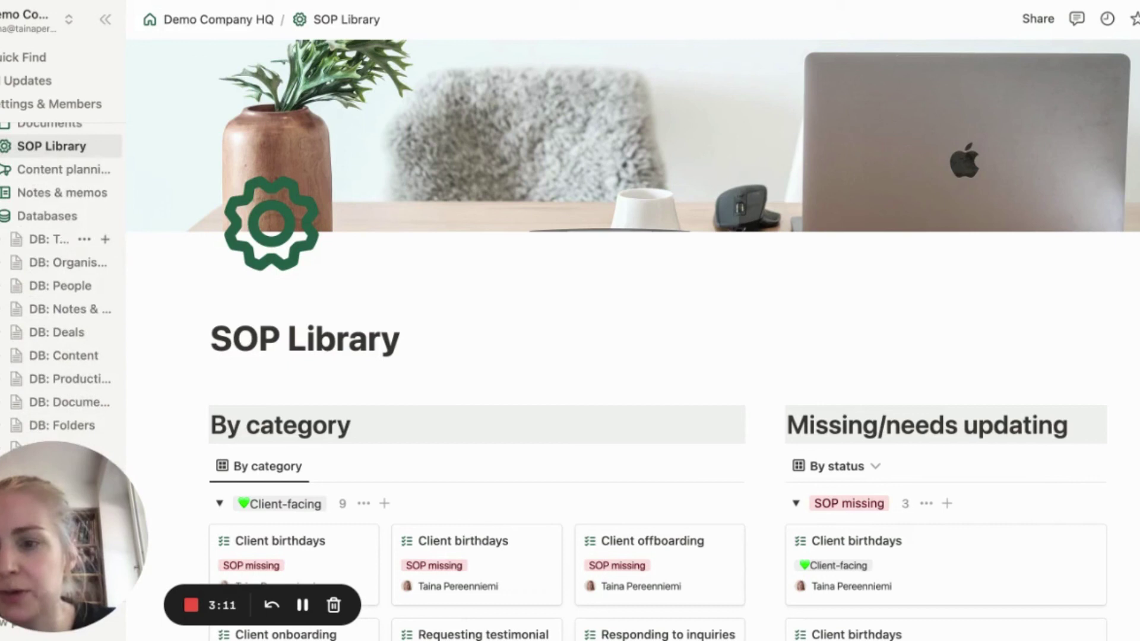
left_click(114, 245)
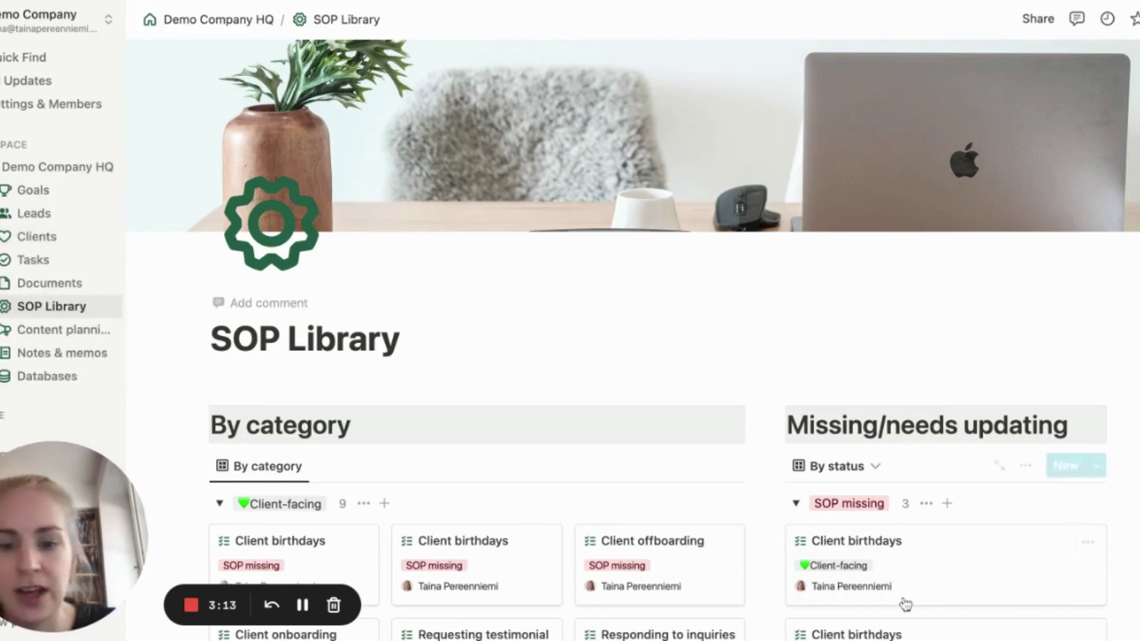